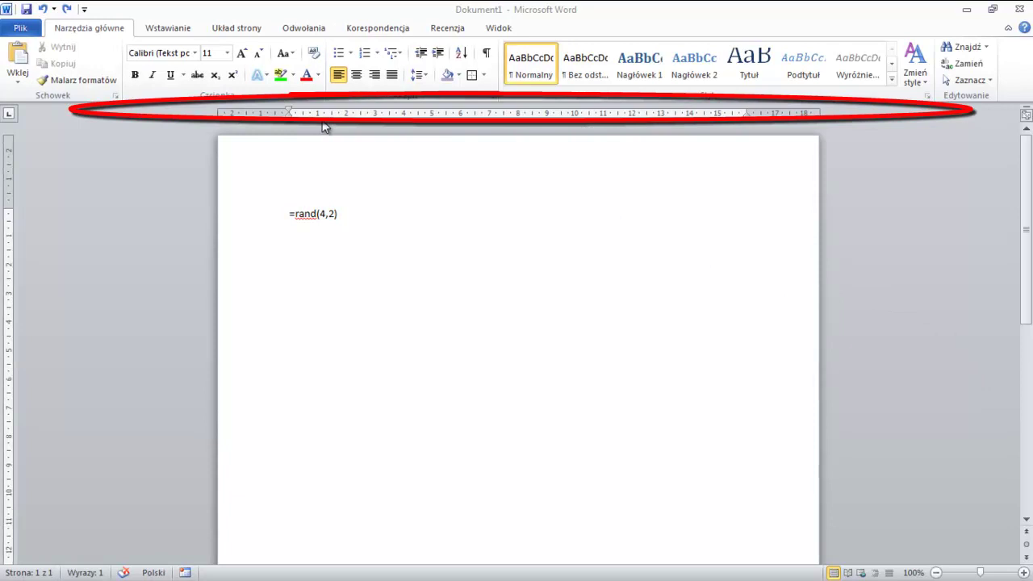
Step: Hide the horizontal ruler through the view display options, then show it again
{"action": "left_click", "coordinate": [492, 31]}
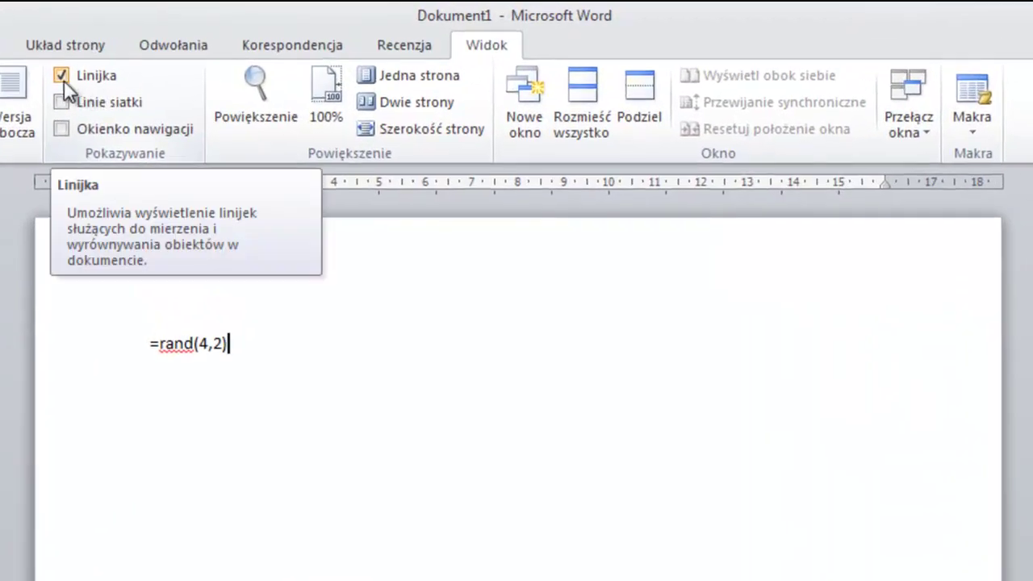
{"action": "left_click", "coordinate": [63, 76]}
{"action": "left_click", "coordinate": [62, 75]}
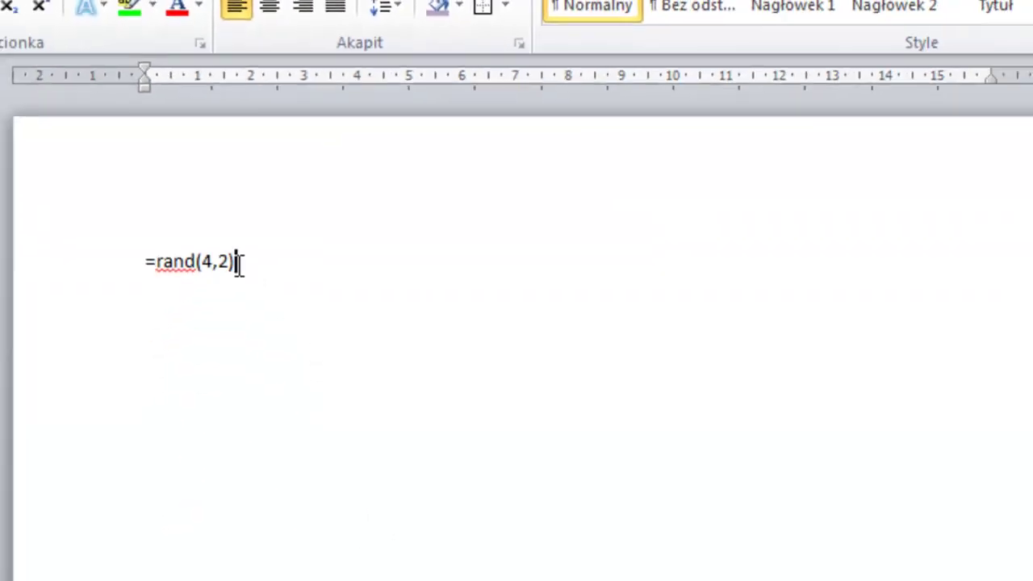
Step: Expand =rand(4,2) into four sample paragraphs and try a 4 cm first-line indent, then undo it
{"action": "key", "text": "Return"}
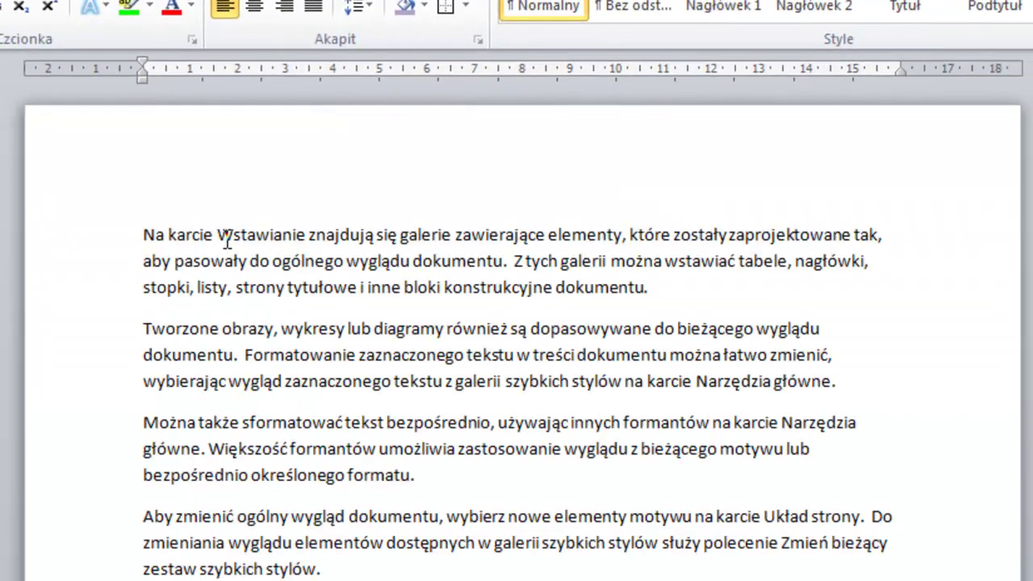
{"action": "left_click", "coordinate": [213, 260]}
{"action": "left_click_drag", "start_coordinate": [142, 61], "coordinate": [321, 64]}
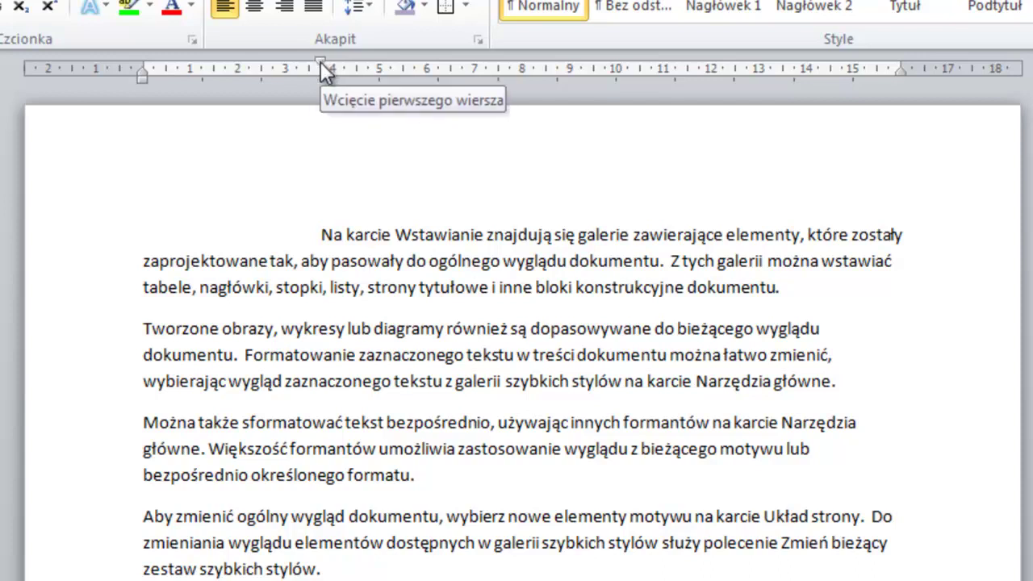
{"action": "mouse_move", "coordinate": [317, 63]}
{"action": "left_mouse_down"}
{"action": "mouse_move", "coordinate": [333, 63]}
{"action": "mouse_move", "coordinate": [146, 72]}
{"action": "left_mouse_up"}
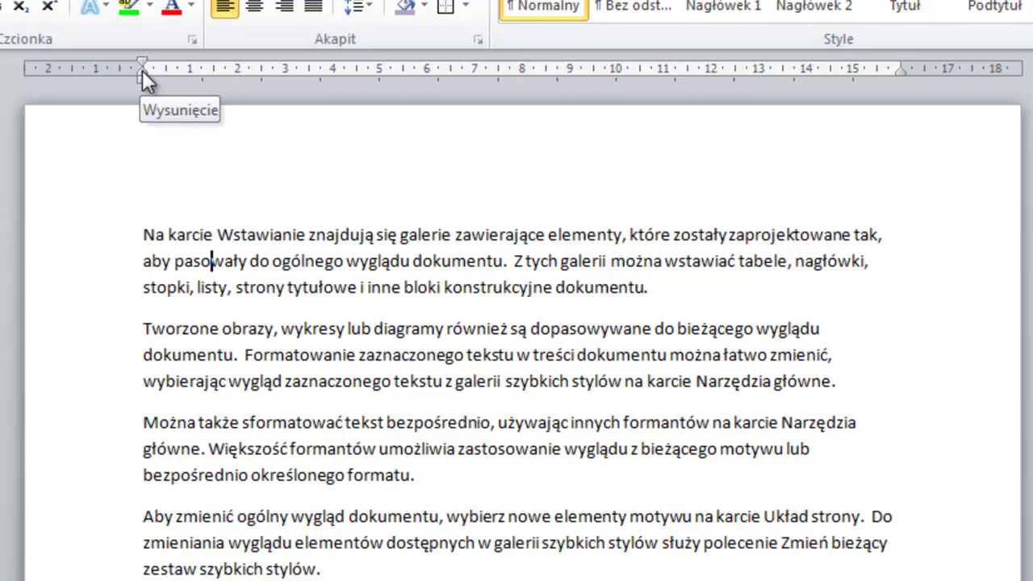
Step: Try a 3 cm hanging indent on the first paragraph, then block-indent it about 4 cm
{"action": "left_click_drag", "start_coordinate": [142, 70], "coordinate": [314, 77]}
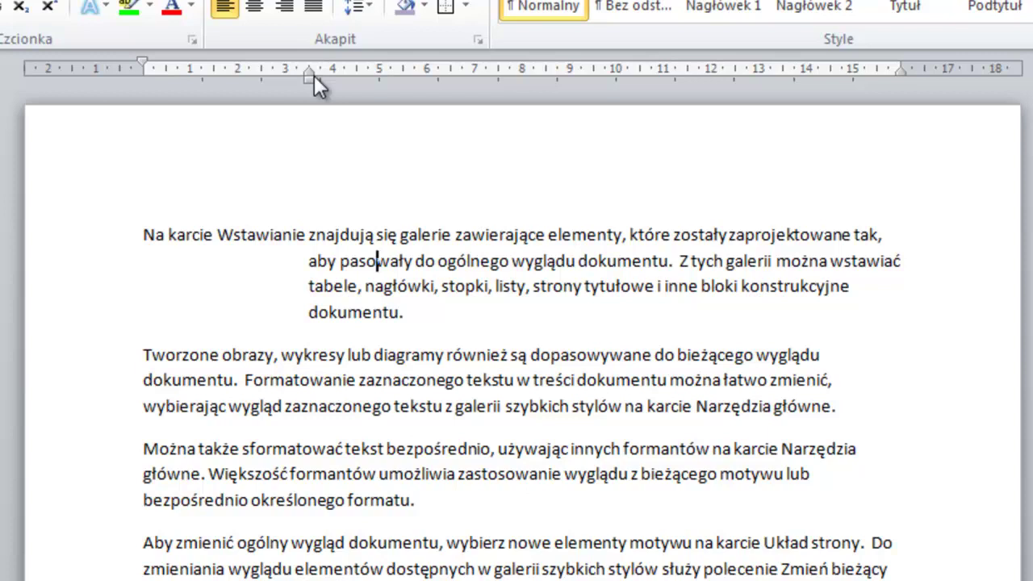
{"action": "left_click_drag", "start_coordinate": [309, 71], "coordinate": [142, 82]}
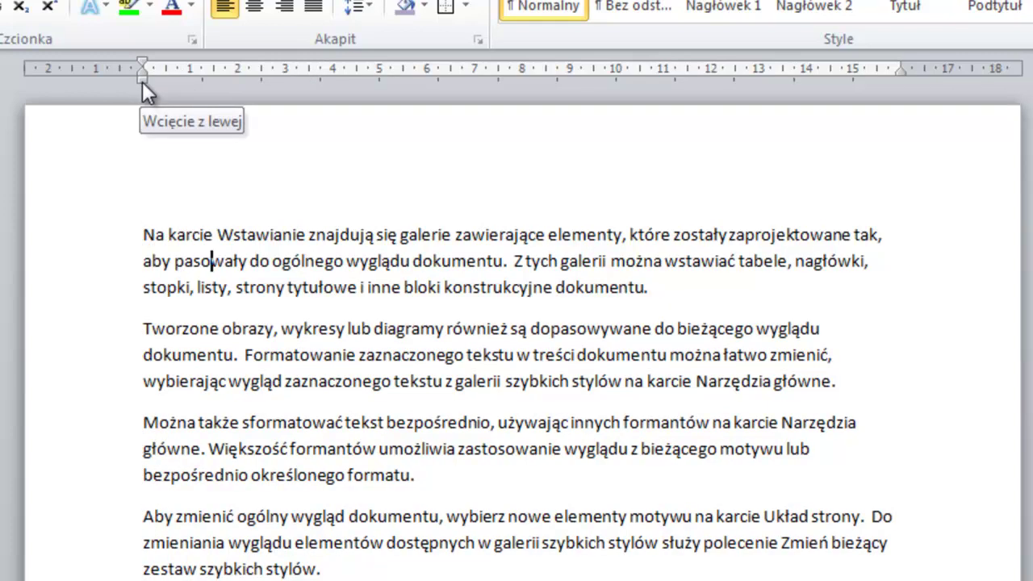
{"action": "left_click_drag", "start_coordinate": [142, 82], "coordinate": [328, 82]}
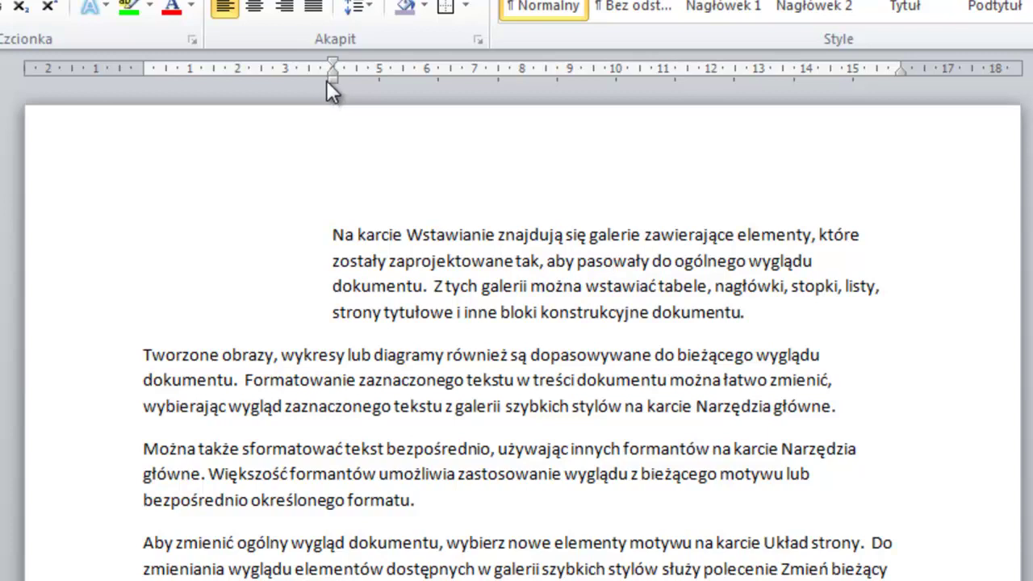
Step: Narrow and restore the page's left margin, then remove the first paragraph's 4 cm left indent
{"action": "mouse_move", "coordinate": [331, 81]}
{"action": "left_mouse_down"}
{"action": "mouse_move", "coordinate": [162, 79]}
{"action": "mouse_move", "coordinate": [189, 77]}
{"action": "left_mouse_up"}
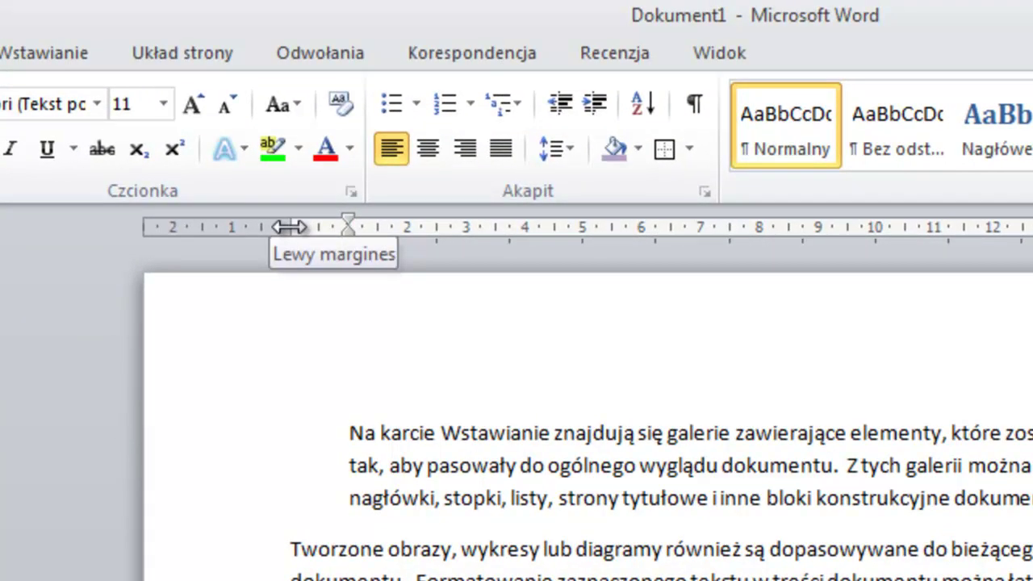
{"action": "left_click_drag", "start_coordinate": [289, 226], "coordinate": [214, 228]}
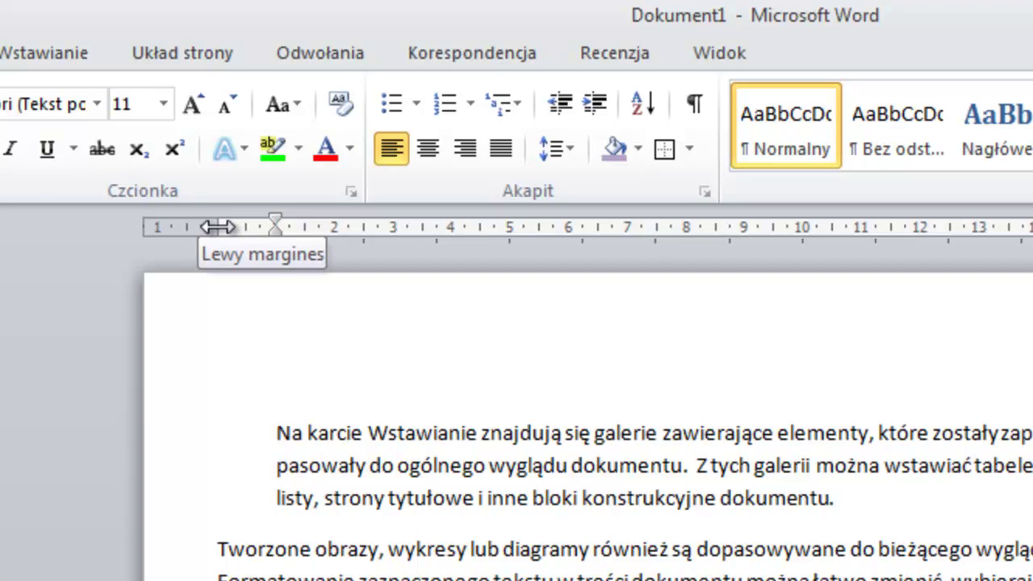
{"action": "left_click_drag", "start_coordinate": [216, 226], "coordinate": [290, 226]}
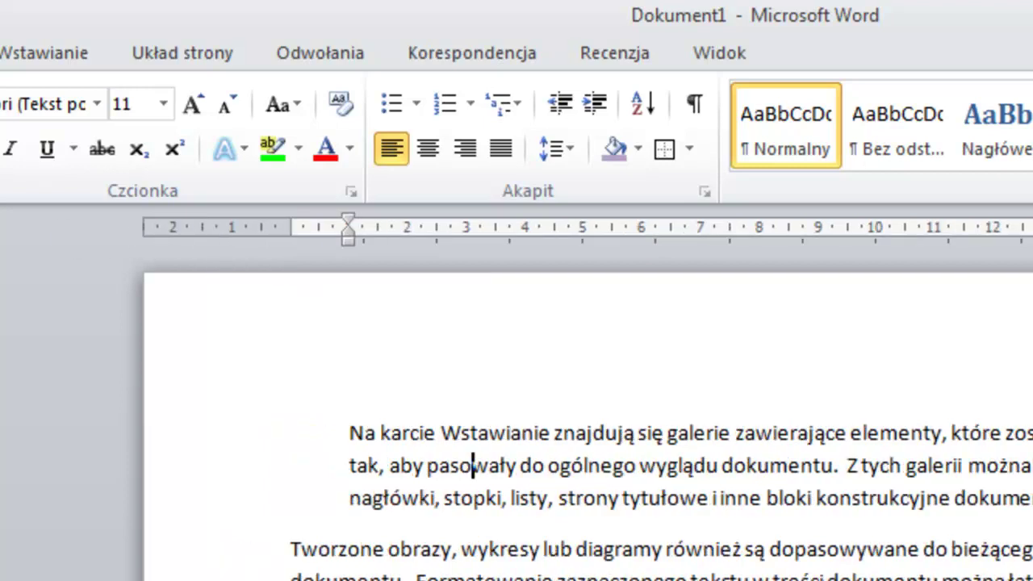
{"action": "mouse_move", "coordinate": [350, 241]}
{"action": "left_mouse_down"}
{"action": "mouse_move", "coordinate": [292, 244]}
{"action": "mouse_move", "coordinate": [290, 234]}
{"action": "left_mouse_up"}
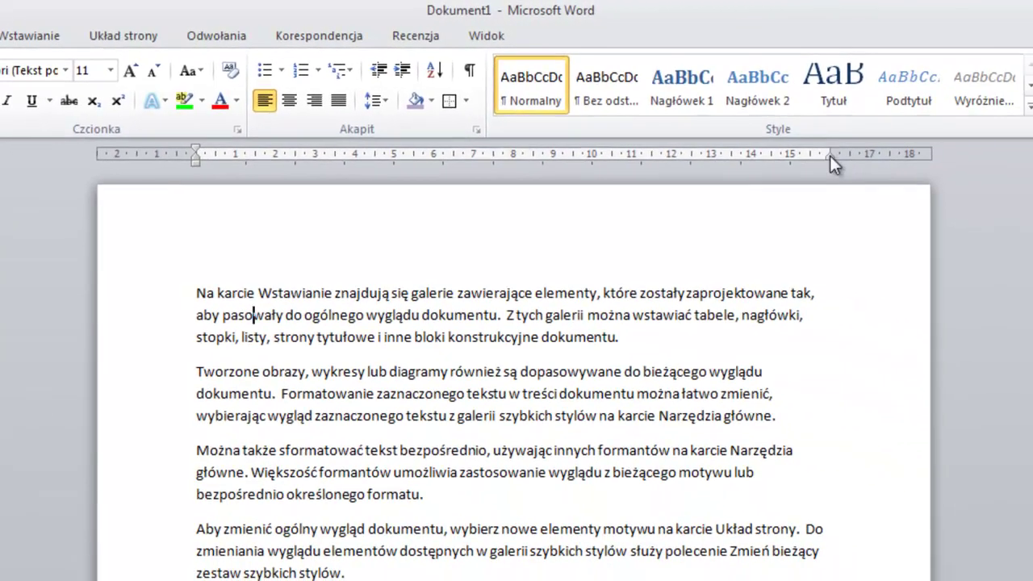
Step: Pull the first paragraph's right indent to 8 cm, justify it, then return the right indent to 16 cm
{"action": "left_click_drag", "start_coordinate": [831, 156], "coordinate": [527, 173]}
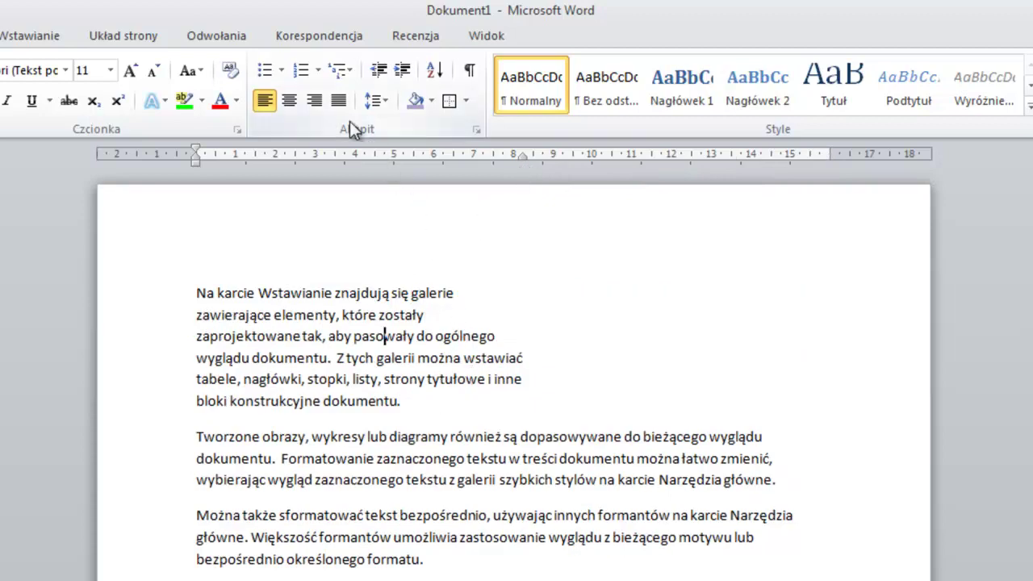
{"action": "left_click", "coordinate": [339, 99]}
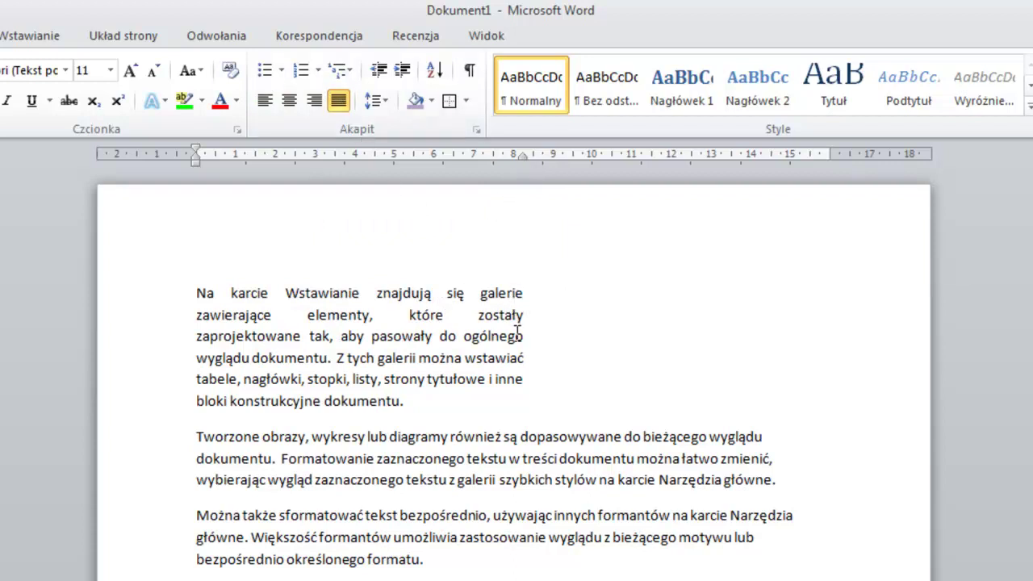
{"action": "left_click_drag", "start_coordinate": [524, 156], "coordinate": [833, 159]}
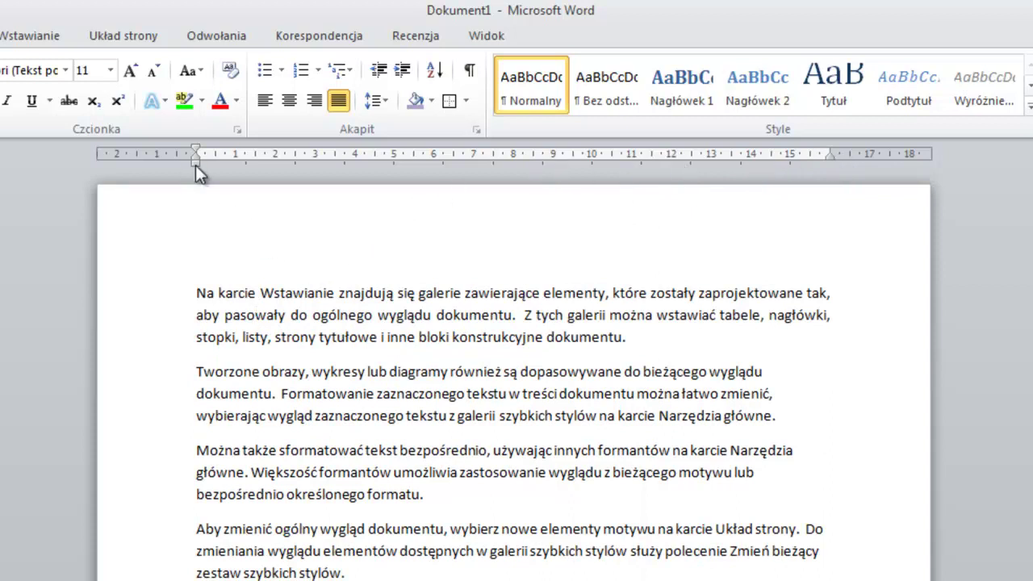
Step: Indent paragraph one 4 cm left and 13.5 cm right, paragraph two far left, paragraph three about 3 cm
{"action": "left_click_drag", "start_coordinate": [195, 165], "coordinate": [282, 166]}
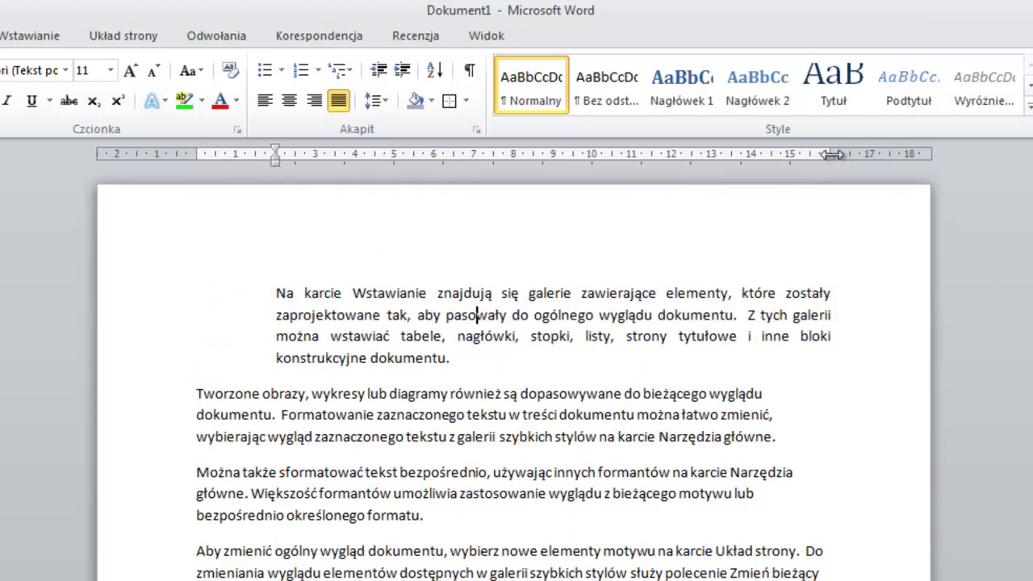
{"action": "left_click_drag", "start_coordinate": [831, 156], "coordinate": [731, 157]}
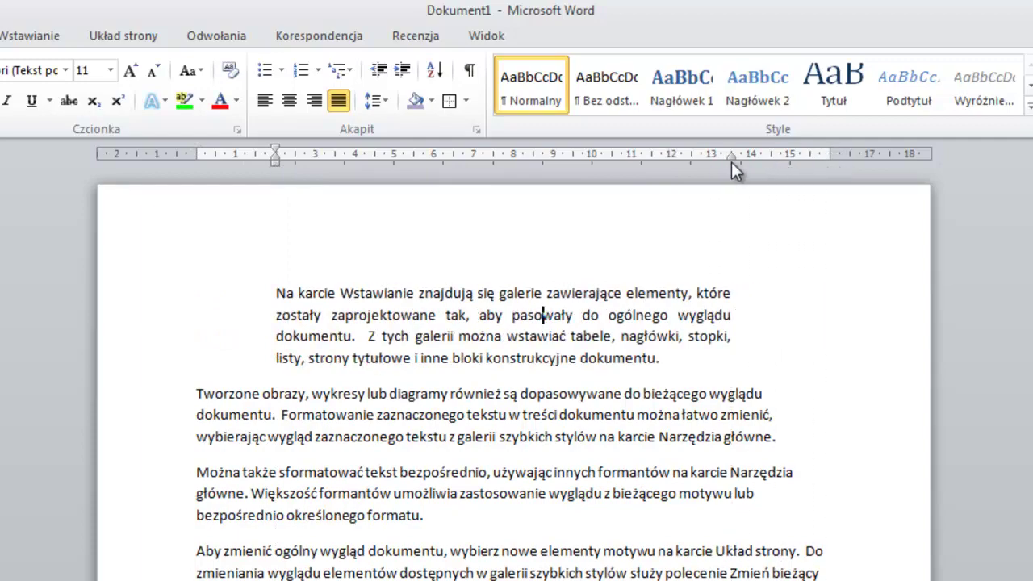
{"action": "left_click_drag", "start_coordinate": [198, 166], "coordinate": [545, 184]}
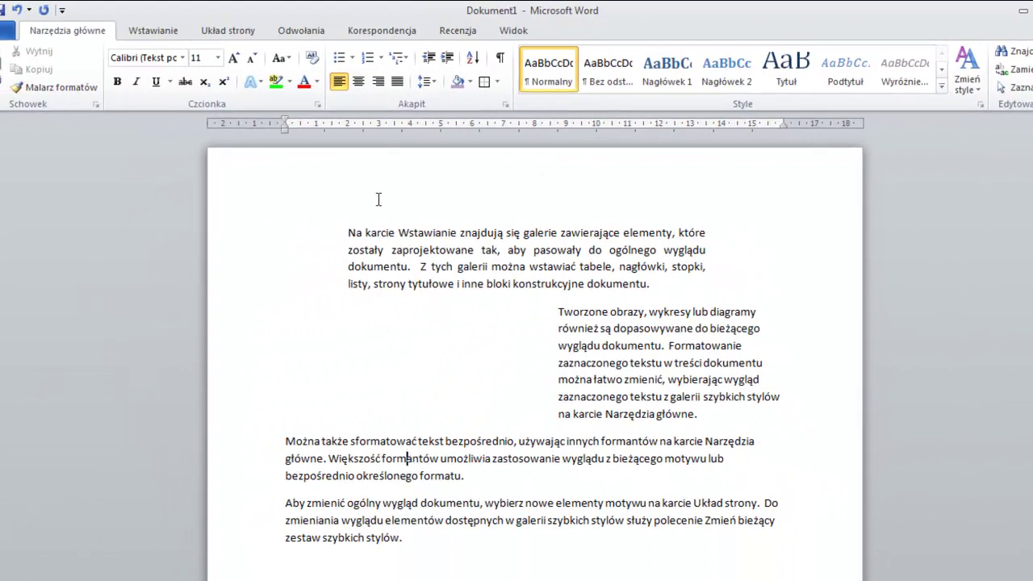
{"action": "left_click_drag", "start_coordinate": [287, 132], "coordinate": [386, 132]}
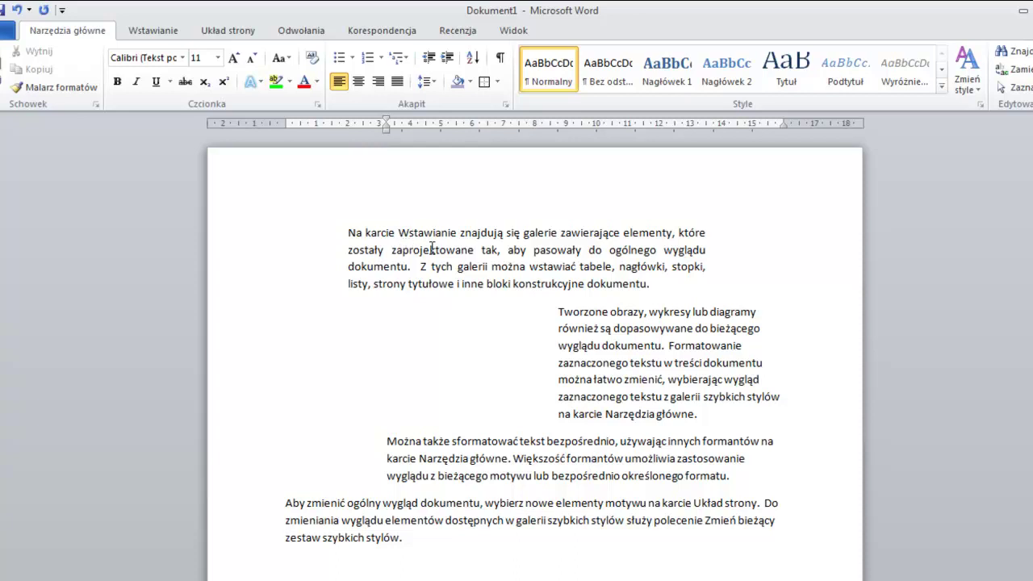
{"action": "left_click", "coordinate": [431, 247]}
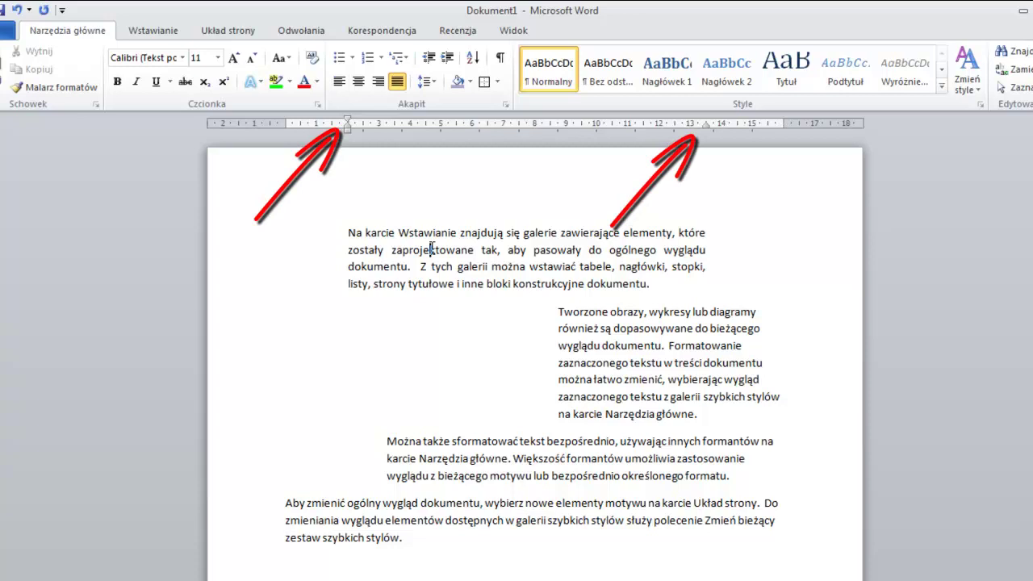
{"action": "left_click", "coordinate": [630, 347]}
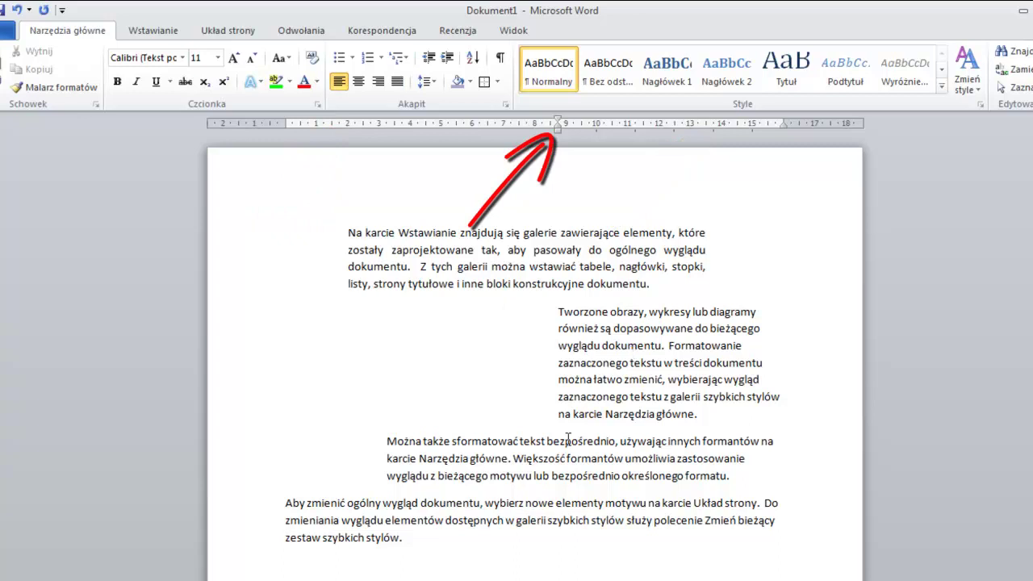
{"action": "left_click", "coordinate": [446, 504]}
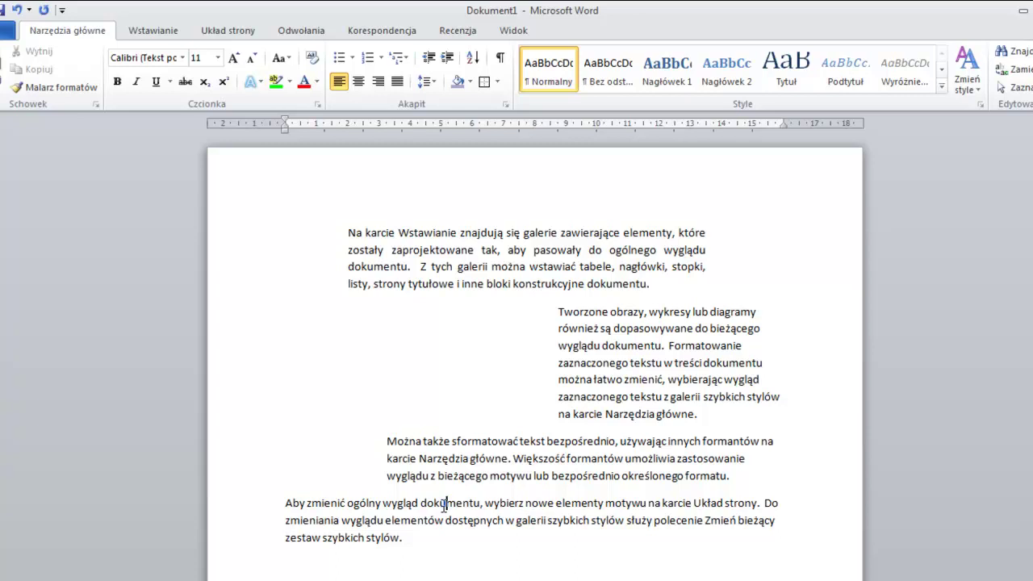
{"action": "left_click", "coordinate": [488, 286]}
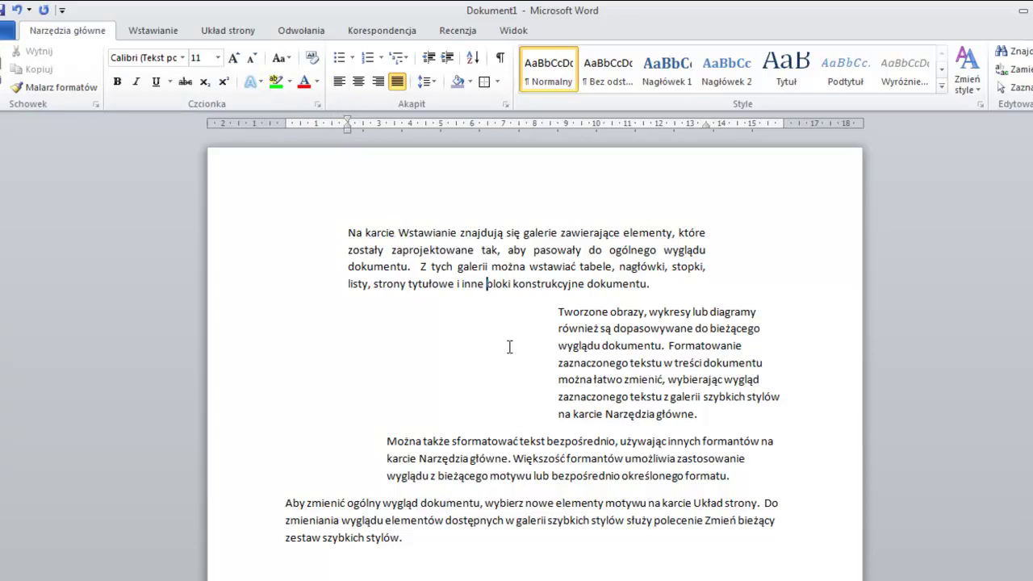
{"action": "left_click", "coordinate": [618, 361]}
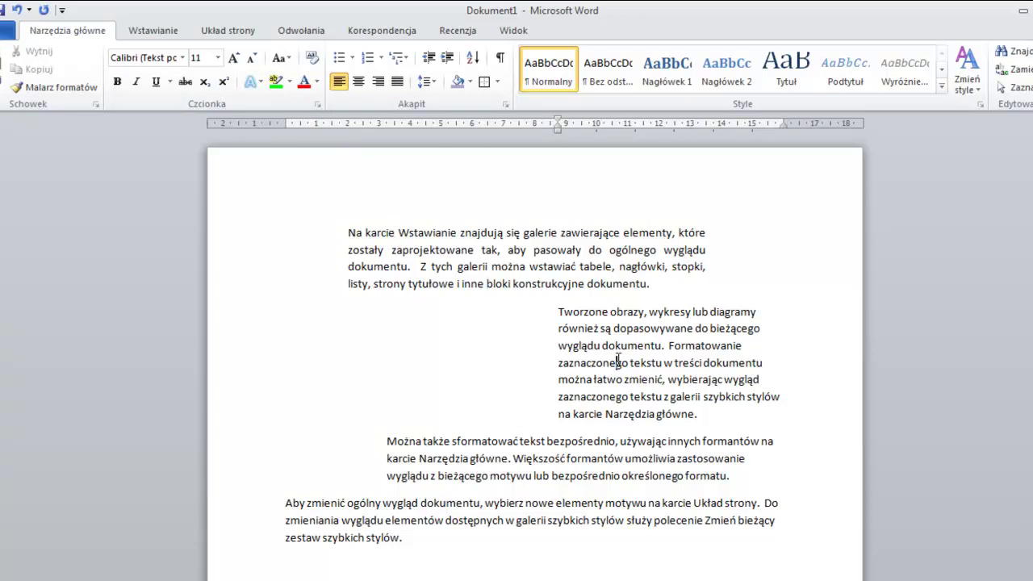